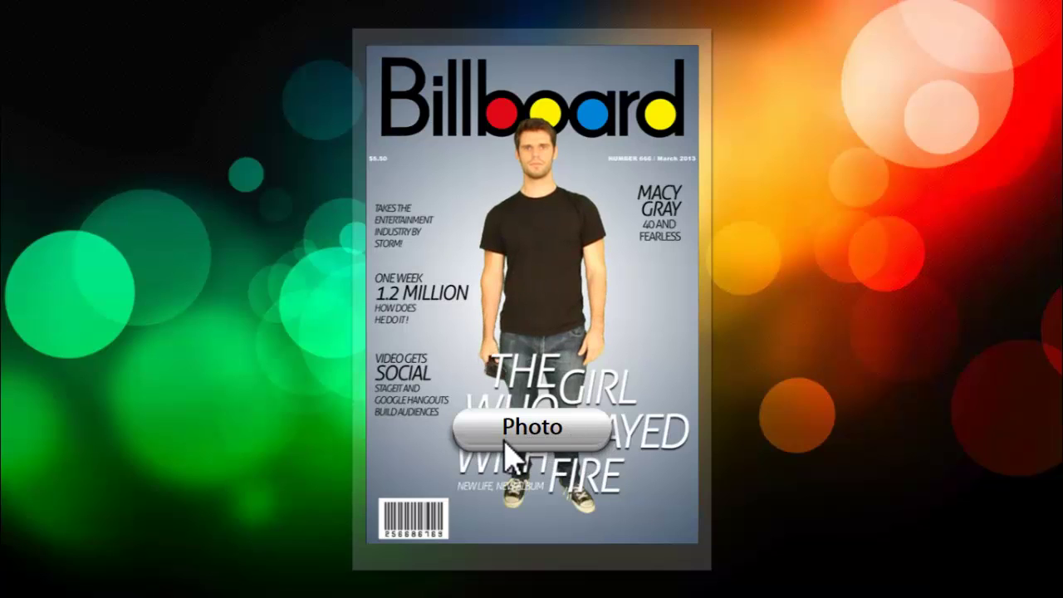
Start a cover photo session, enter 'My Name!' on the on-screen keyboard, and confirm it
{"action": "left_click", "coordinate": [497, 420]}
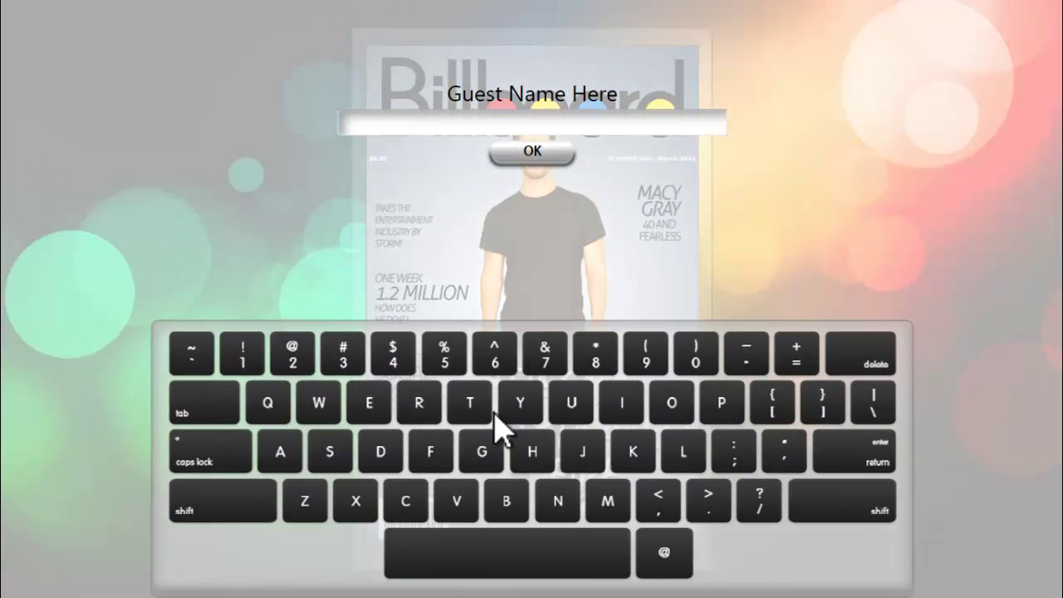
{"action": "left_click", "coordinate": [184, 516]}
{"action": "left_click", "coordinate": [612, 512]}
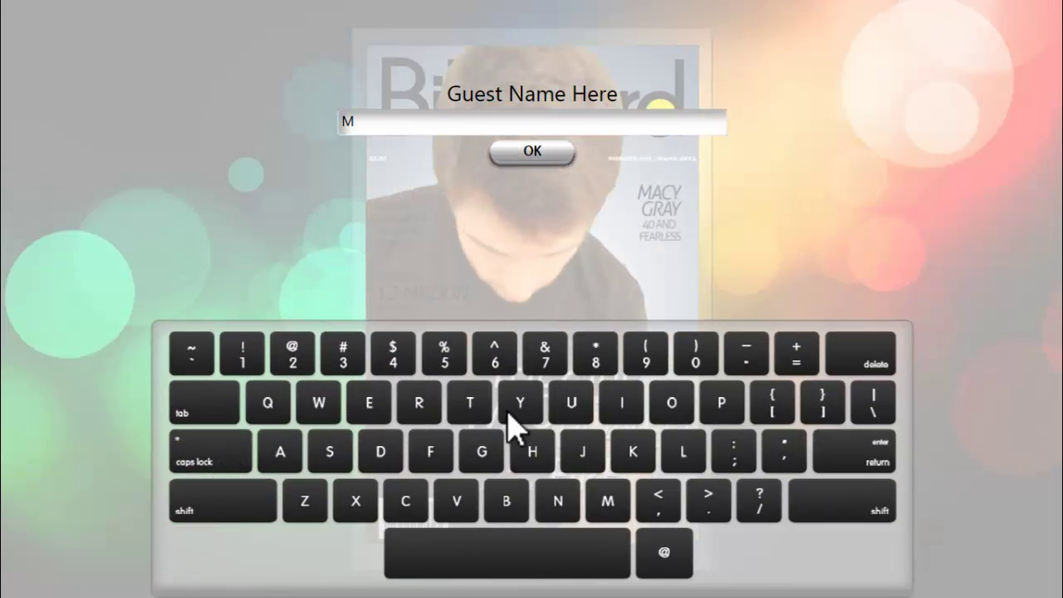
{"action": "left_click", "coordinate": [540, 573]}
{"action": "left_click", "coordinate": [222, 519]}
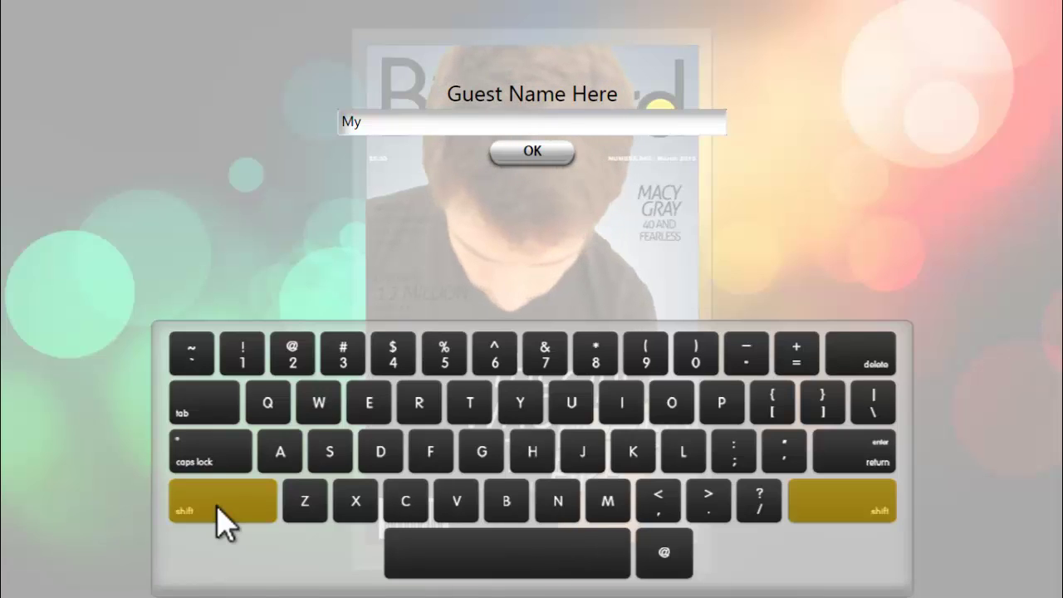
{"action": "left_click", "coordinate": [563, 515]}
{"action": "left_click", "coordinate": [279, 455]}
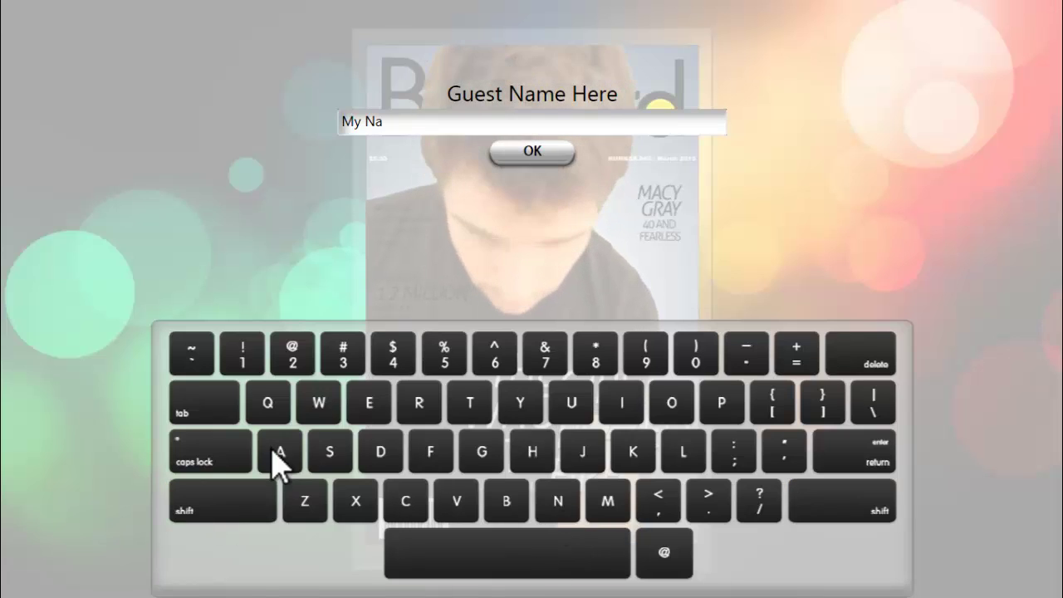
{"action": "left_click", "coordinate": [609, 504]}
{"action": "left_click", "coordinate": [362, 413]}
{"action": "left_click", "coordinate": [249, 510]}
{"action": "left_click", "coordinate": [244, 365]}
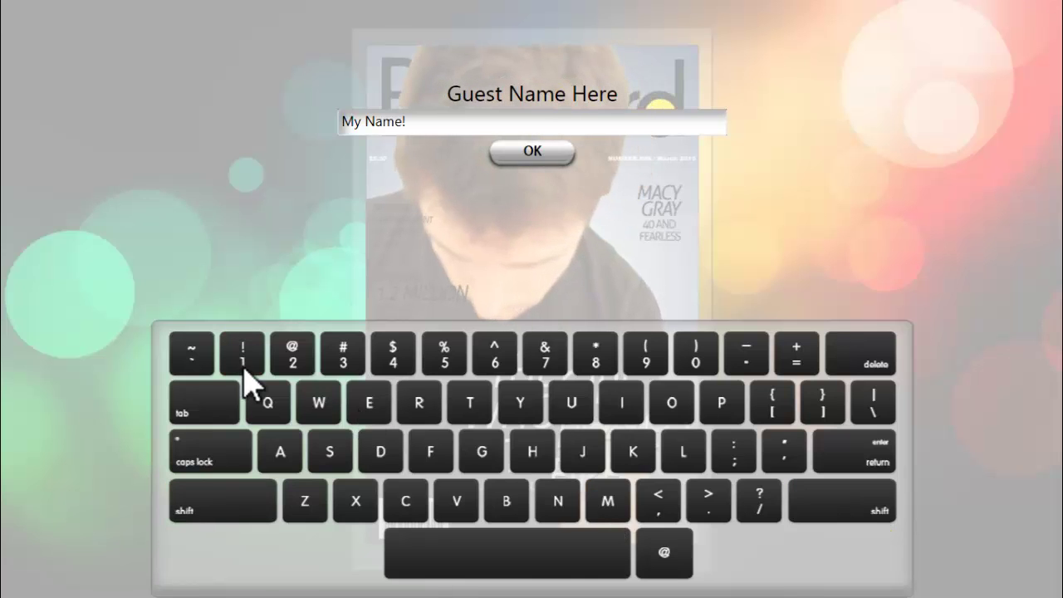
{"action": "left_click", "coordinate": [531, 156]}
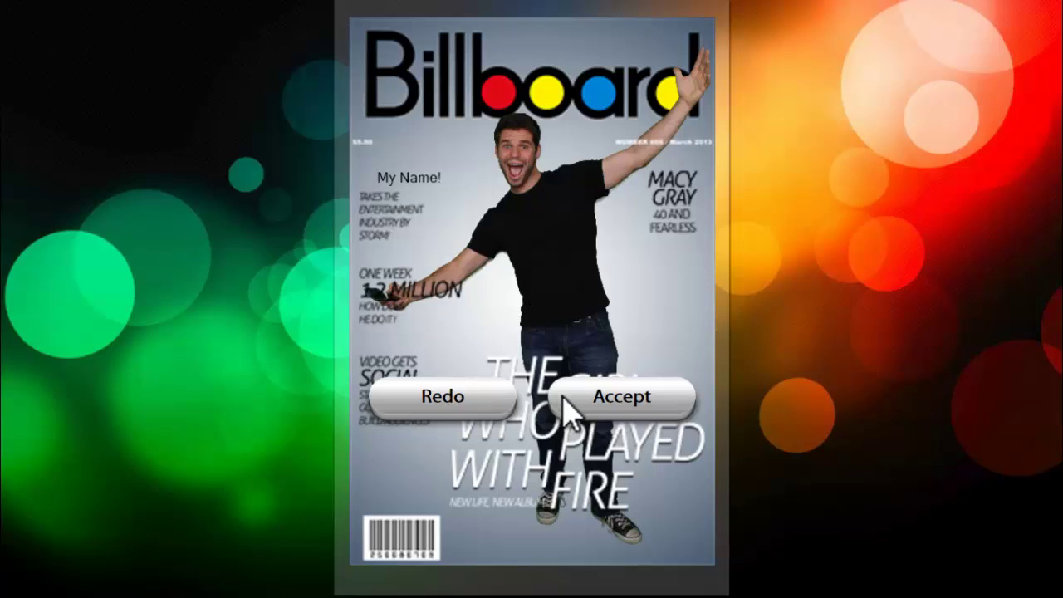
Accept the captured Billboard cover showing 'My Name!'
{"action": "left_click", "coordinate": [612, 397]}
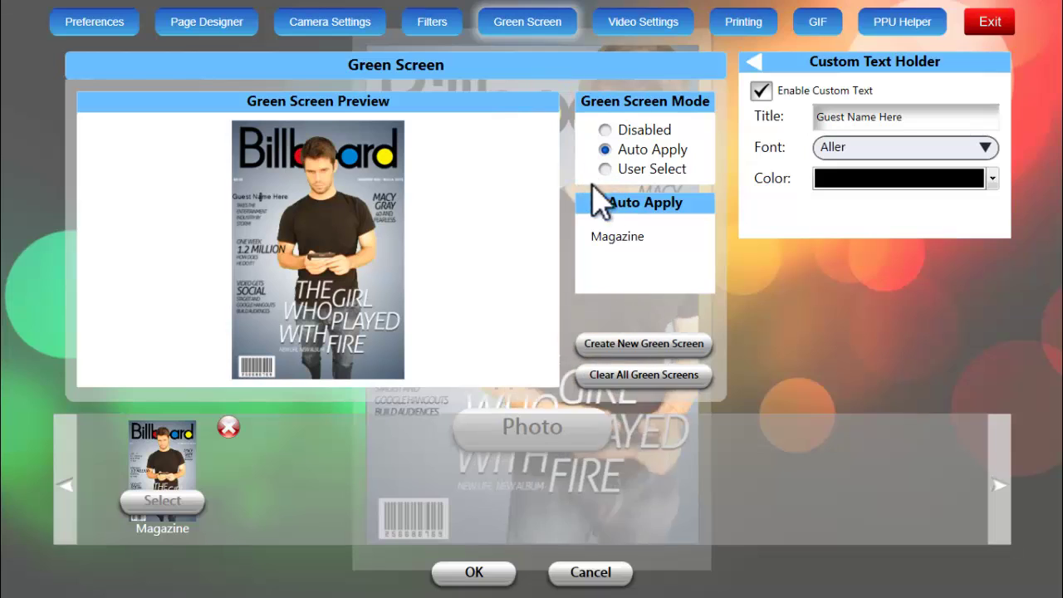
Open the Create Green Screen dialog from the Green Screen settings
{"action": "left_click", "coordinate": [595, 347]}
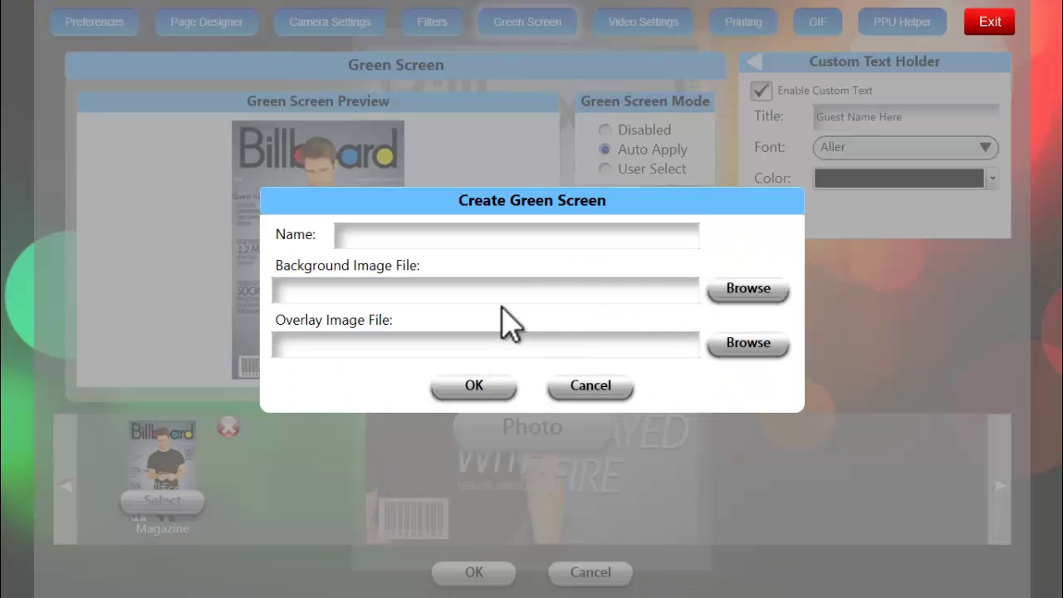
Choose Billboard Magazine Bg as the background image and Magazine Overlay as the overlay
{"action": "left_click", "coordinate": [749, 288]}
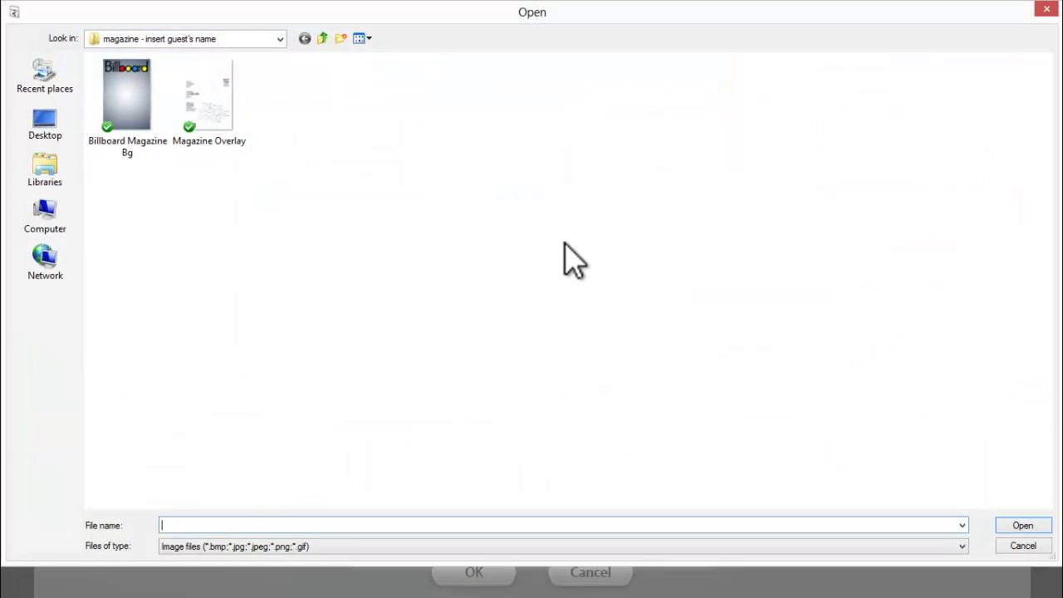
{"action": "left_click", "coordinate": [120, 116]}
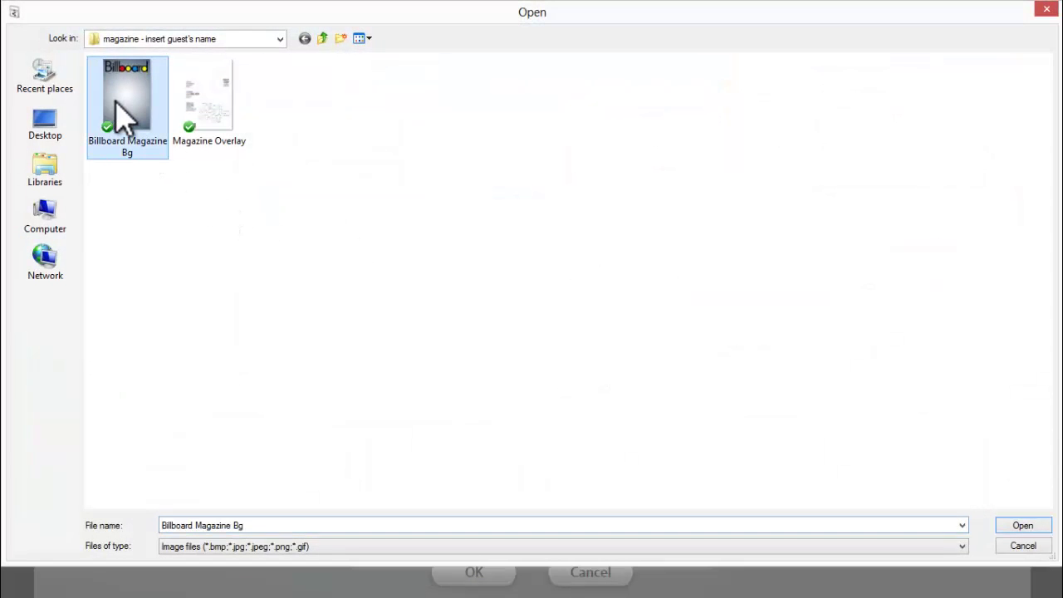
{"action": "left_click", "coordinate": [1029, 526]}
{"action": "left_click", "coordinate": [753, 347]}
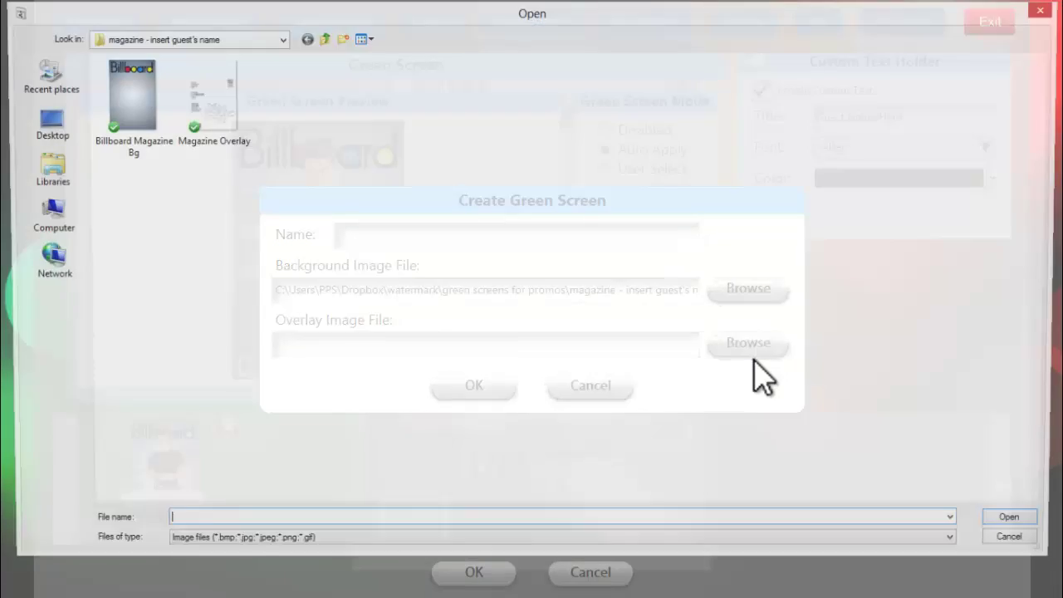
{"action": "left_click", "coordinate": [214, 133]}
{"action": "left_click", "coordinate": [1030, 525]}
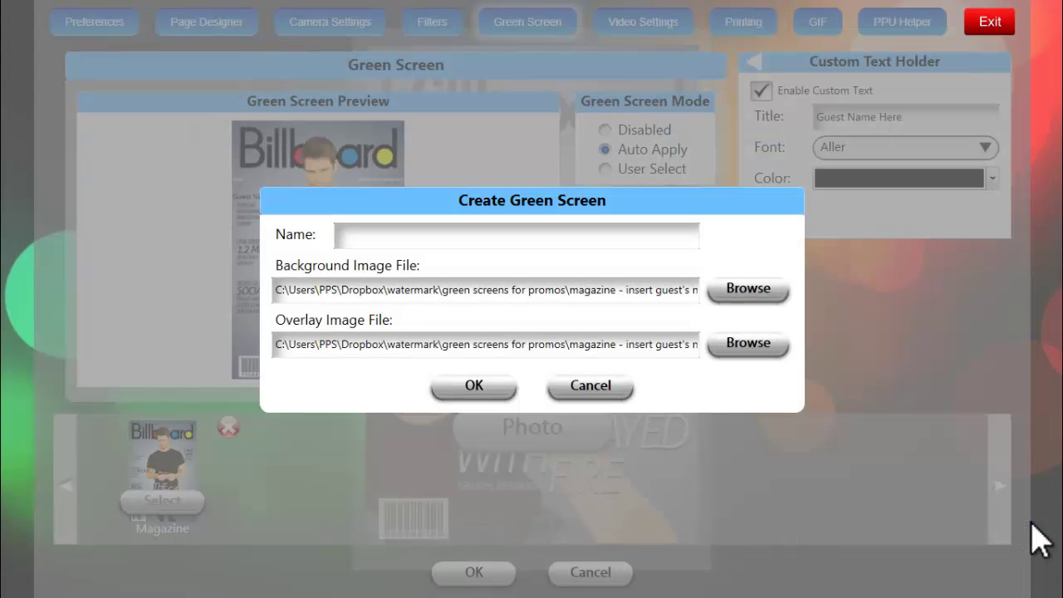
Name the green screen 'Magazine!' and save it
{"action": "left_click", "coordinate": [536, 241]}
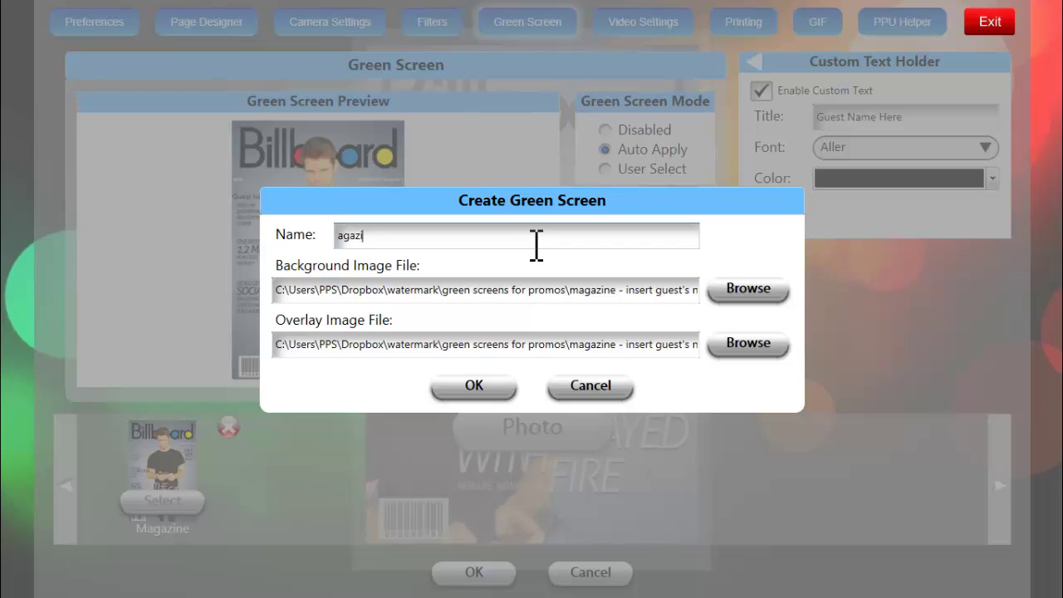
{"action": "type", "text": "agazine!"}
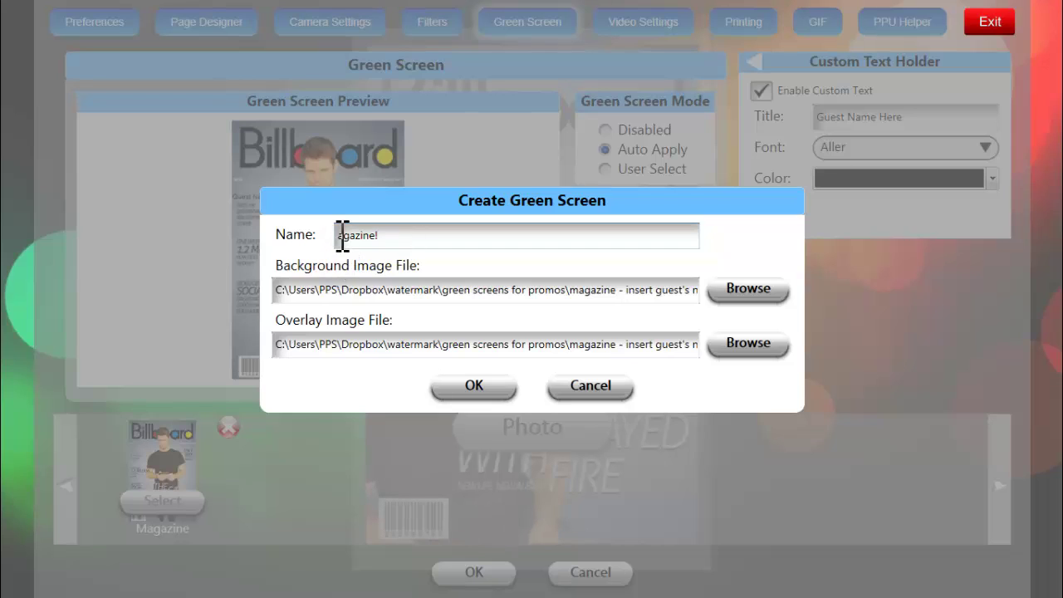
{"action": "type", "text": "m"}
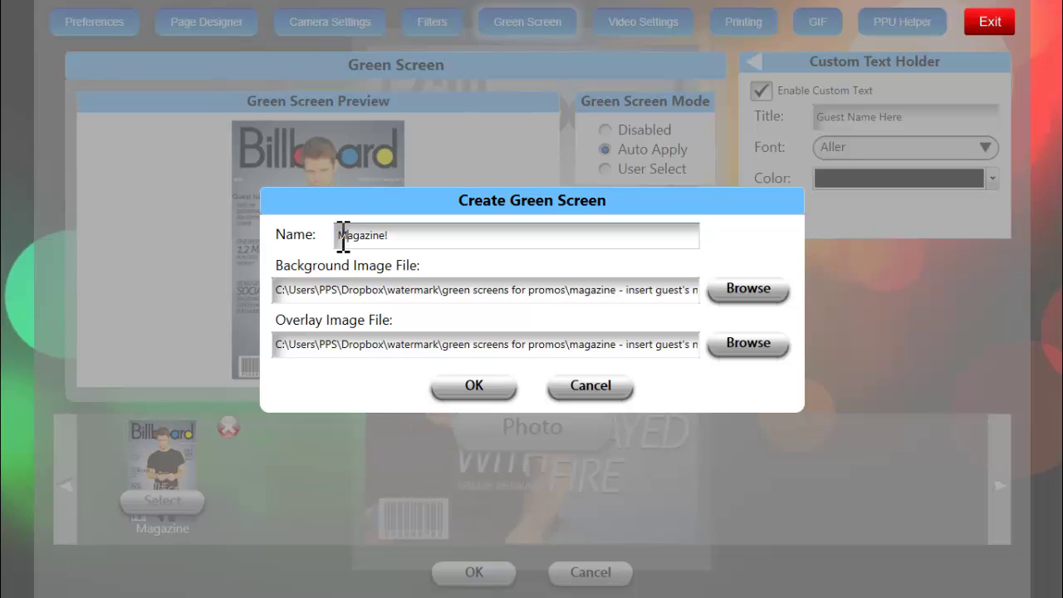
{"action": "left_click", "coordinate": [489, 392]}
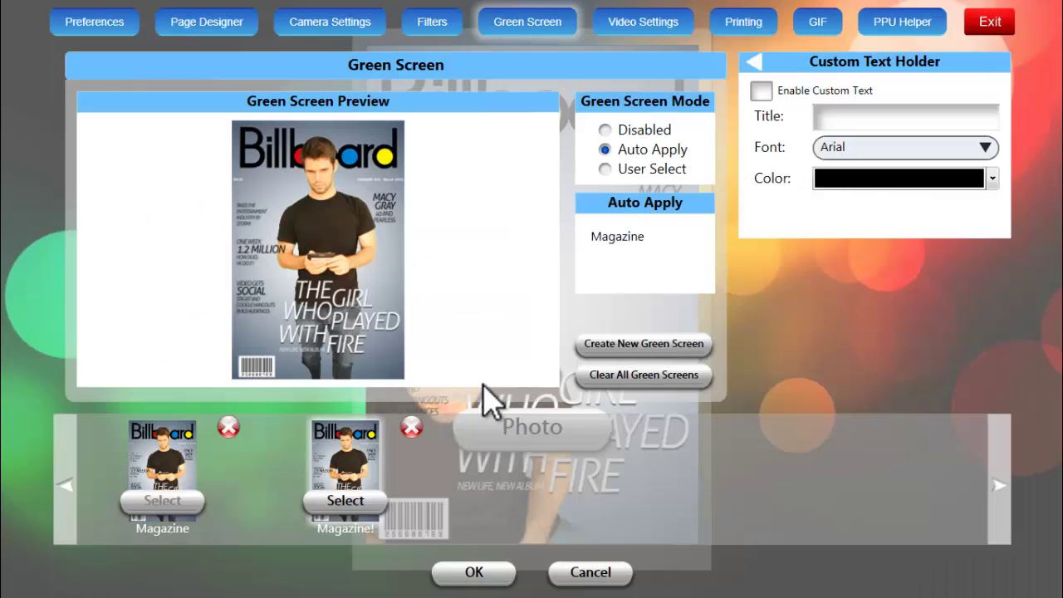
Select Magazine! for Auto Apply, view Color Adjustments/Chromakey, then return to Custom Text Holder
{"action": "left_click", "coordinate": [357, 501]}
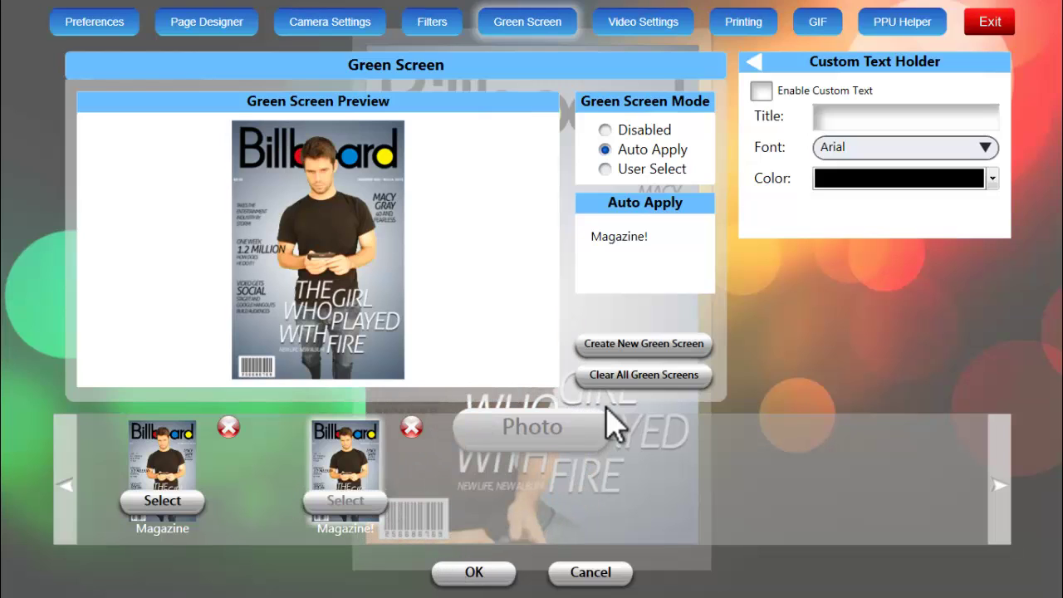
{"action": "left_click", "coordinate": [754, 61]}
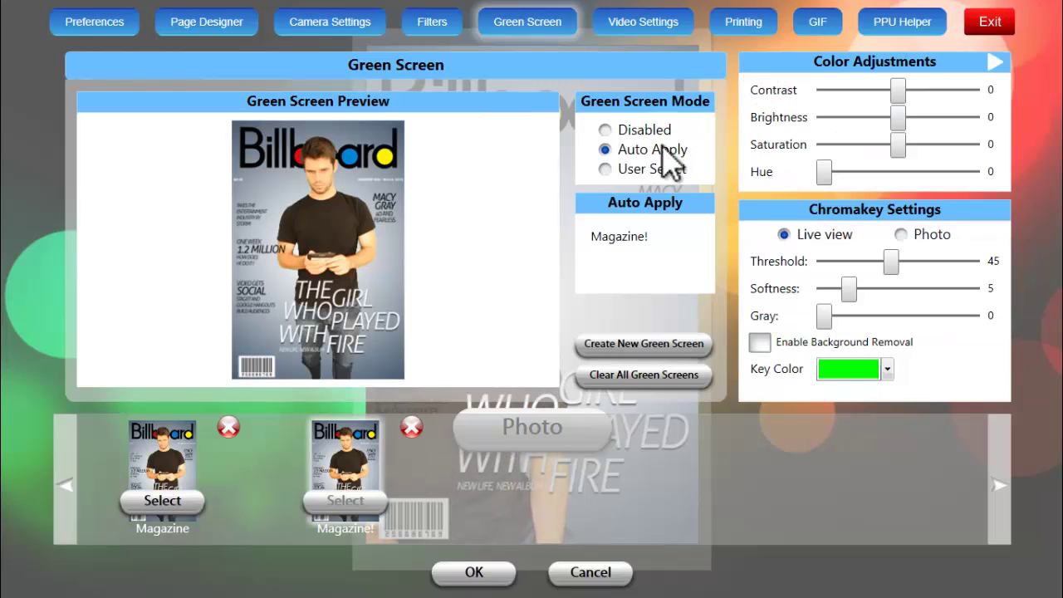
{"action": "left_click", "coordinate": [996, 63]}
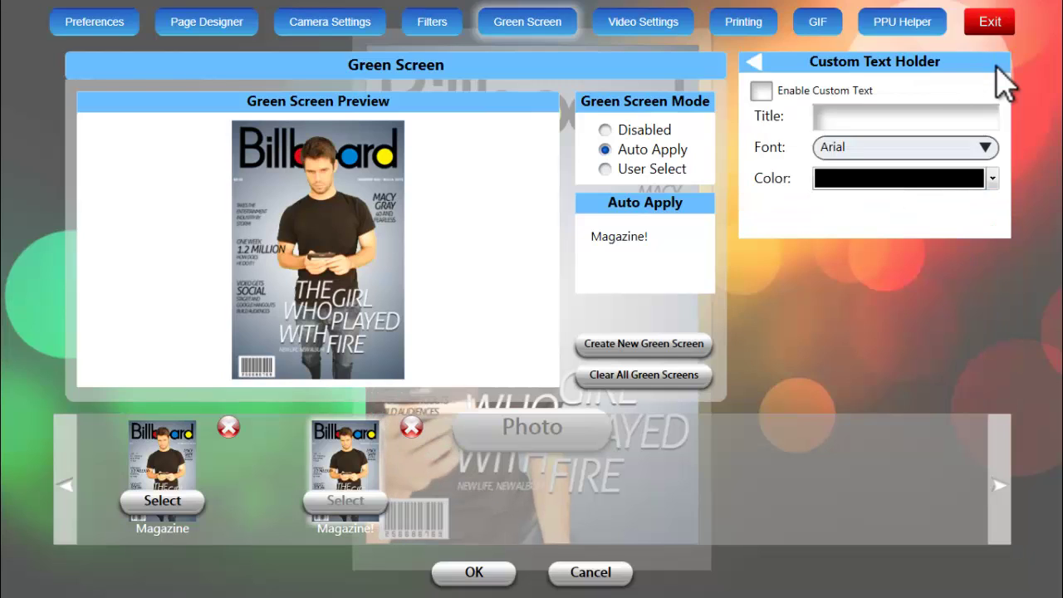
Enable custom text on the cover, using the Aller font in black
{"action": "left_click", "coordinate": [761, 91]}
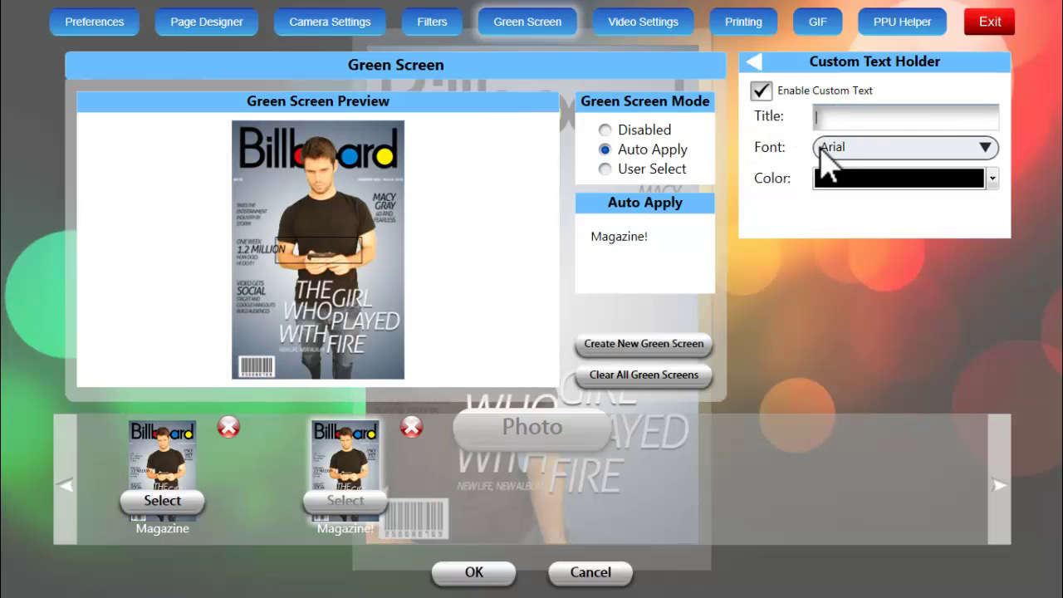
{"action": "left_click", "coordinate": [851, 149]}
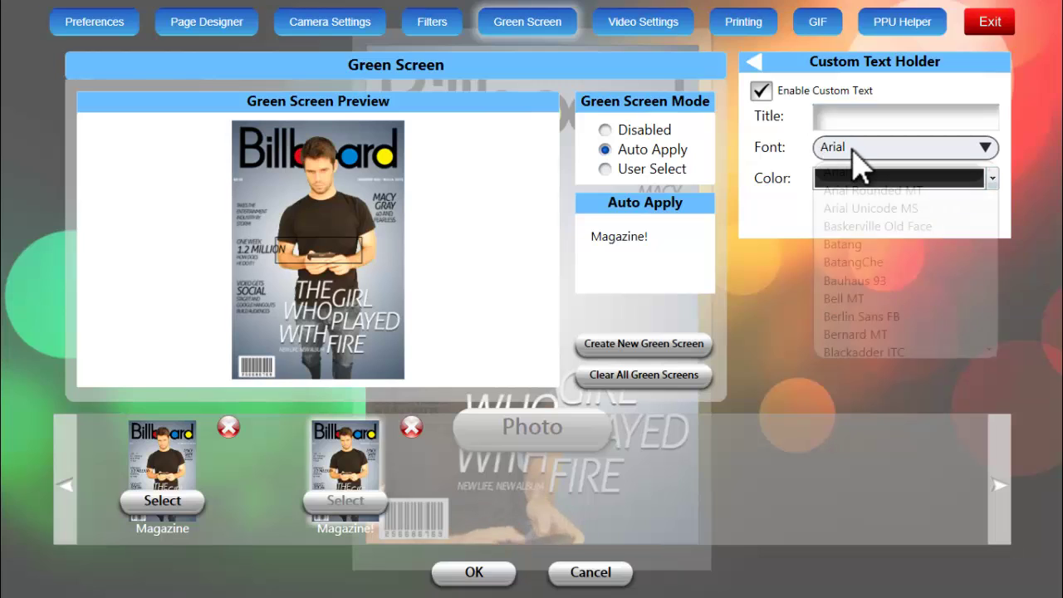
{"action": "left_click", "coordinate": [990, 170]}
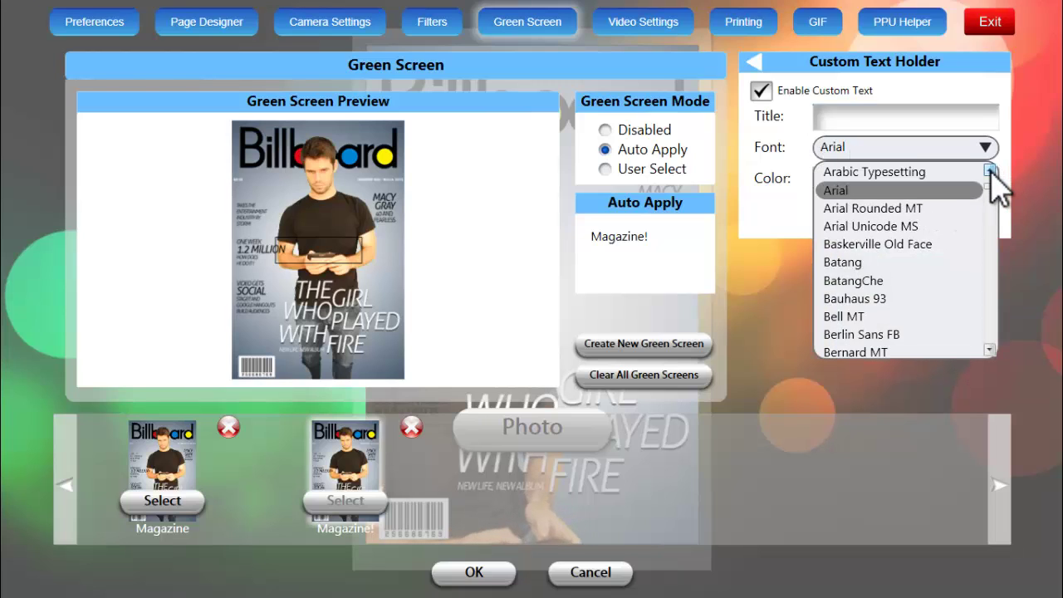
{"action": "left_click", "coordinate": [989, 170]}
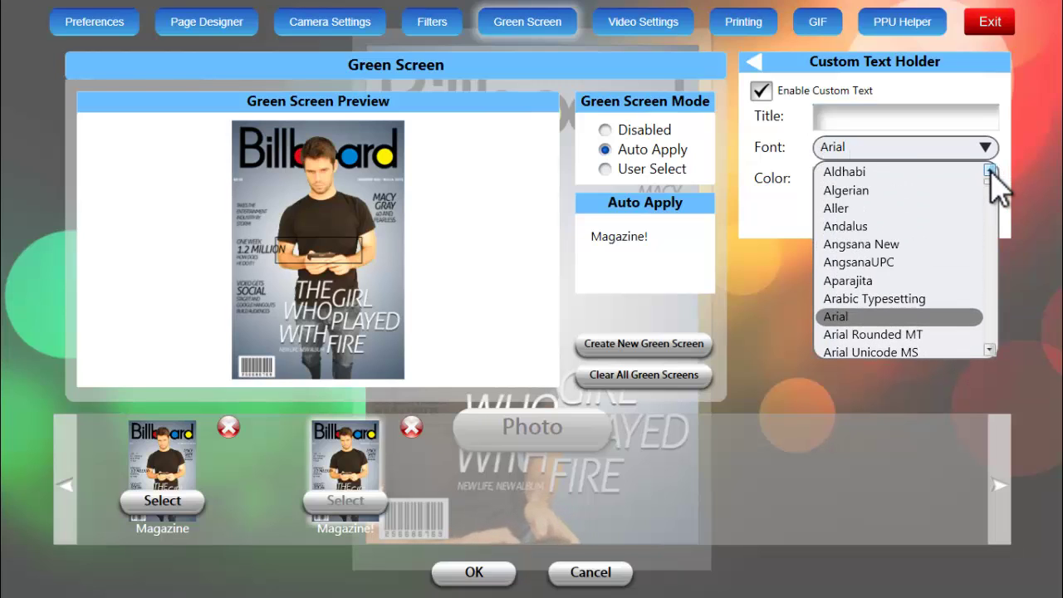
{"action": "left_click", "coordinate": [926, 212]}
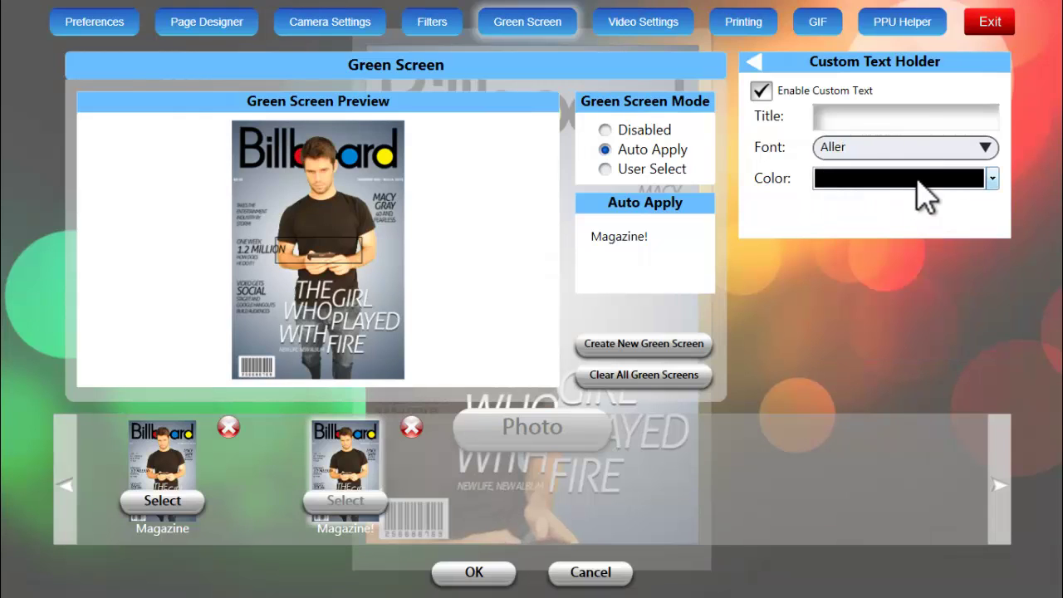
{"action": "left_click", "coordinate": [990, 179]}
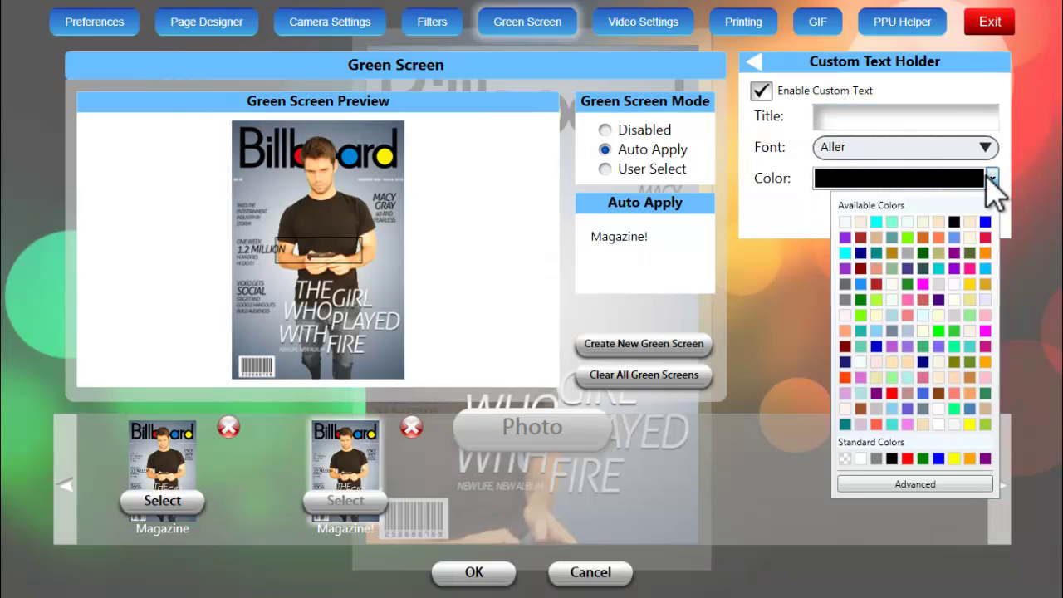
{"action": "left_click", "coordinate": [955, 221]}
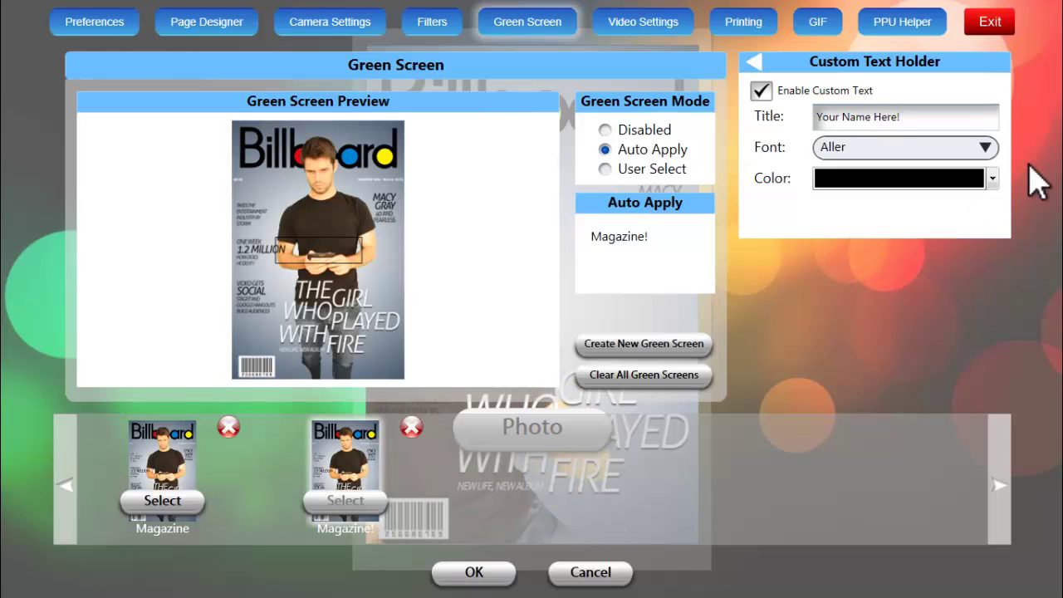
Close settings, start a photo, and type 'Your Name Here!' as the guest name
{"action": "left_click", "coordinate": [473, 572]}
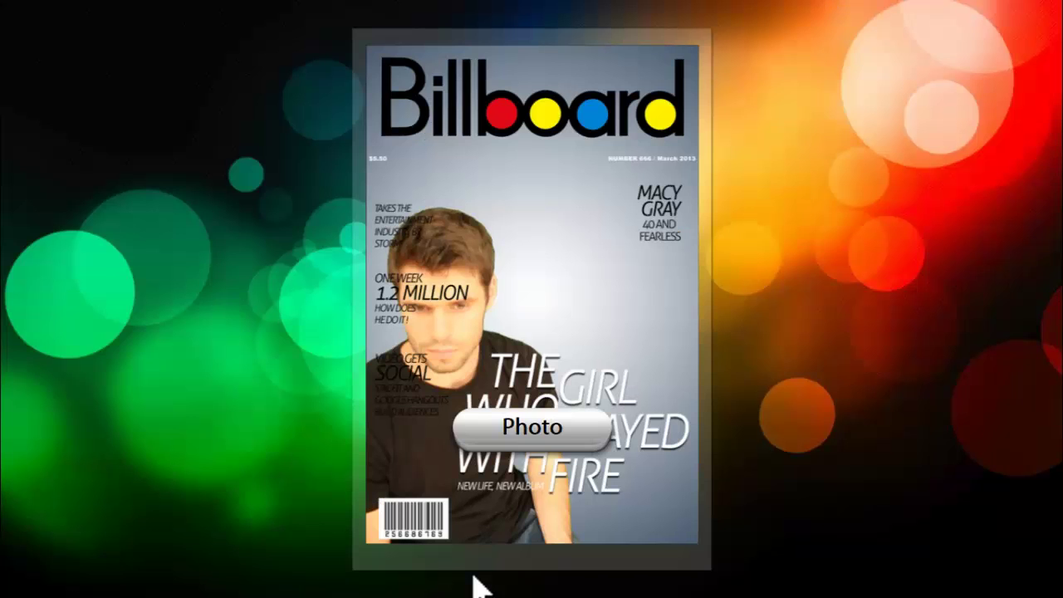
{"action": "left_click", "coordinate": [505, 440]}
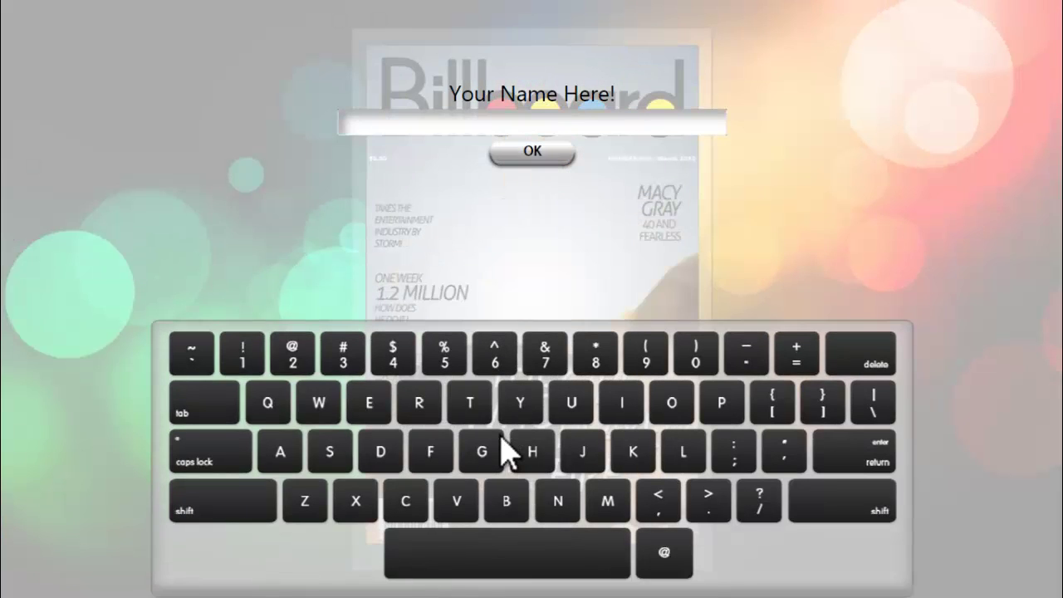
{"action": "left_click", "coordinate": [208, 517]}
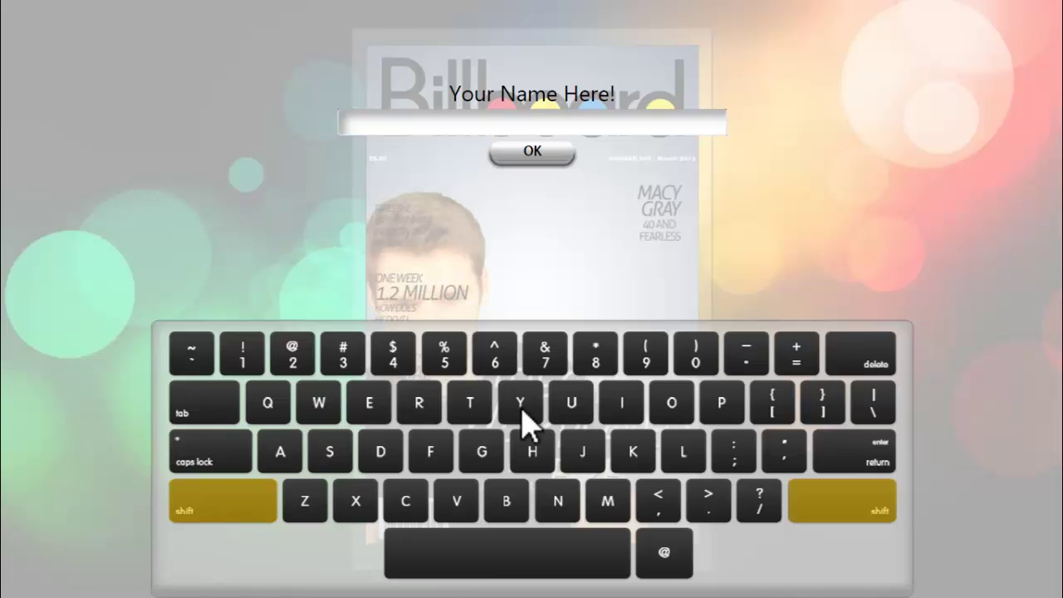
{"action": "left_click", "coordinate": [520, 407]}
{"action": "left_click", "coordinate": [672, 404]}
{"action": "left_click", "coordinate": [571, 405]}
{"action": "left_click", "coordinate": [418, 405]}
{"action": "left_click", "coordinate": [458, 565]}
{"action": "left_click", "coordinate": [231, 511]}
{"action": "left_click", "coordinate": [565, 505]}
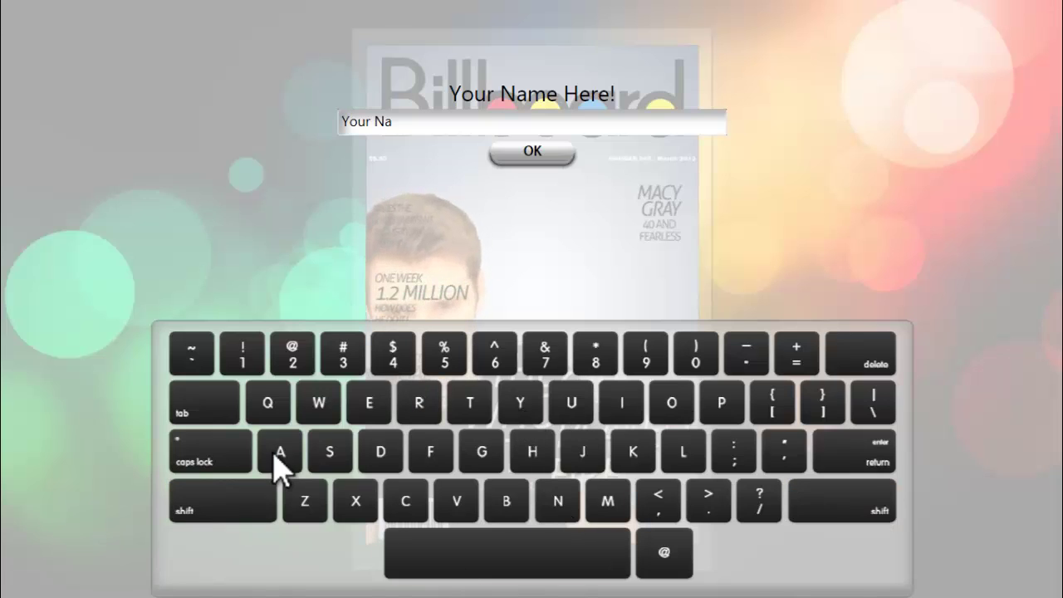
{"action": "left_click", "coordinate": [610, 504]}
{"action": "left_click", "coordinate": [365, 408]}
{"action": "left_click", "coordinate": [506, 554]}
{"action": "left_click", "coordinate": [233, 508]}
{"action": "left_click", "coordinate": [533, 452]}
{"action": "left_click", "coordinate": [368, 404]}
{"action": "left_click", "coordinate": [418, 404]}
{"action": "left_click", "coordinate": [365, 407]}
{"action": "left_click", "coordinate": [249, 517]}
{"action": "left_click", "coordinate": [243, 359]}
Confirm the name, accept the captured magazine photo, and reopen settings with Ctrl+S
{"action": "left_click", "coordinate": [530, 156]}
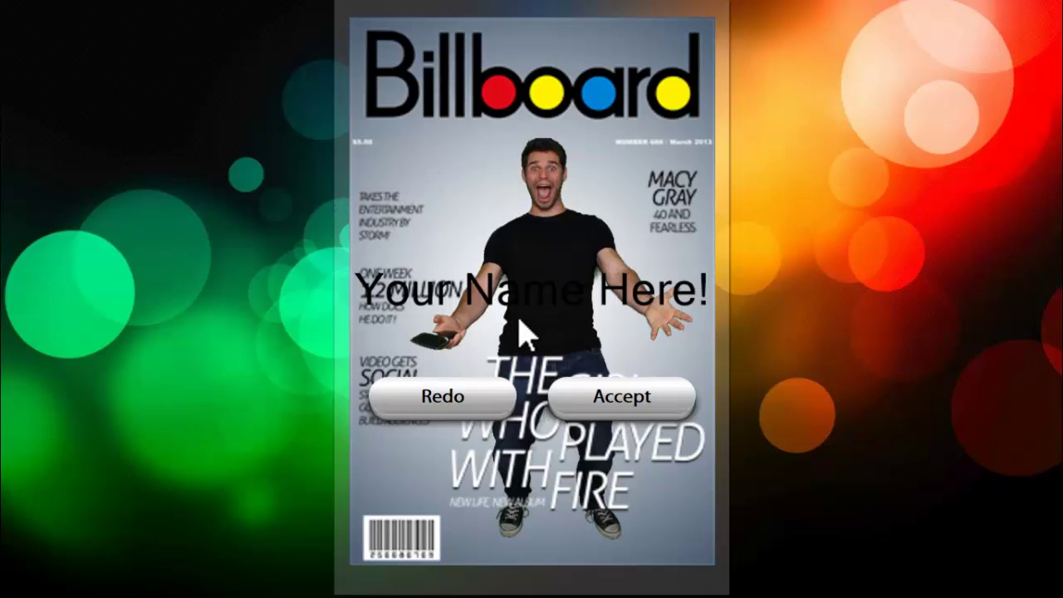
{"action": "left_click", "coordinate": [610, 407]}
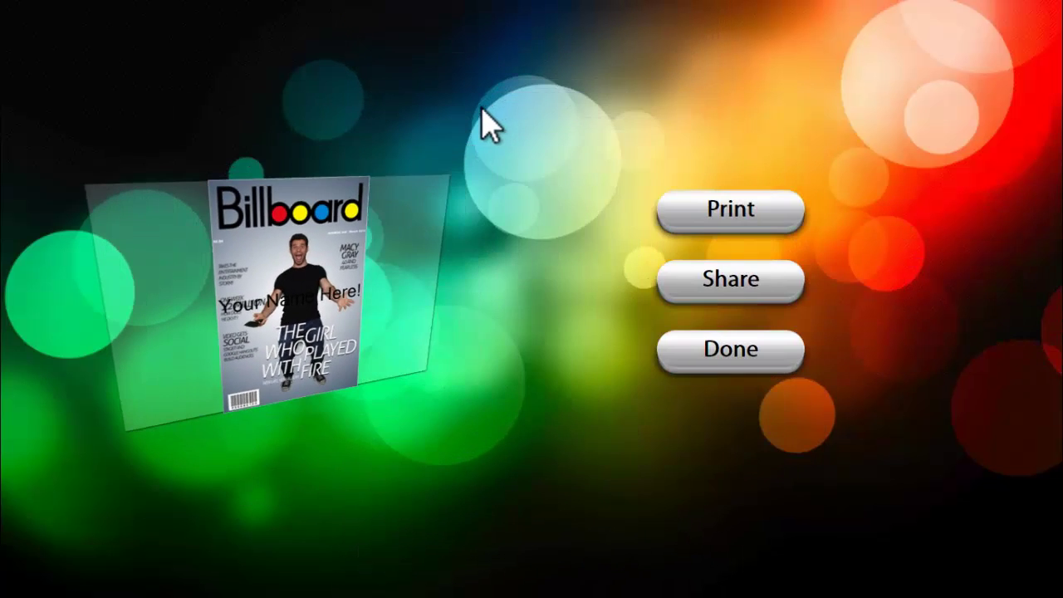
{"action": "key", "text": "ctrl+s"}
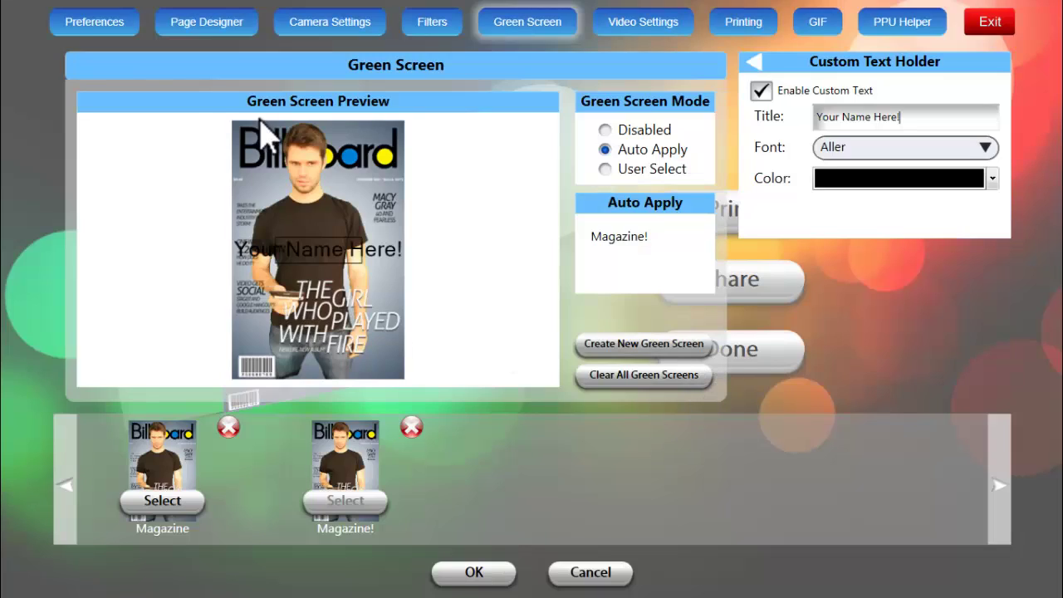
Set Enable Photo Edit in Preferences, then go back to the Green Screen settings
{"action": "left_click", "coordinate": [75, 28]}
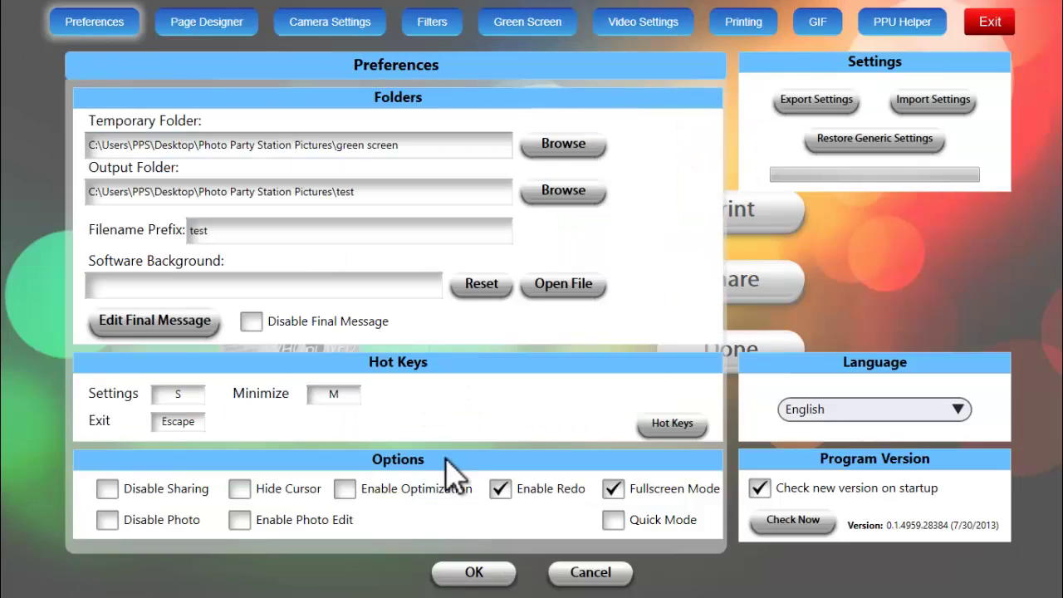
{"action": "left_click", "coordinate": [108, 528]}
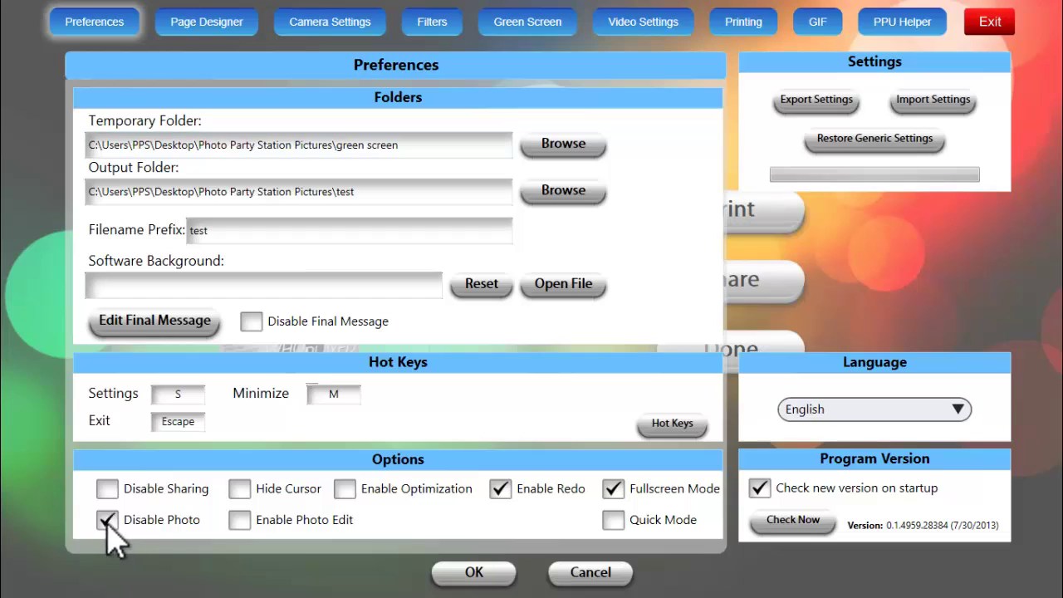
{"action": "left_click", "coordinate": [108, 528]}
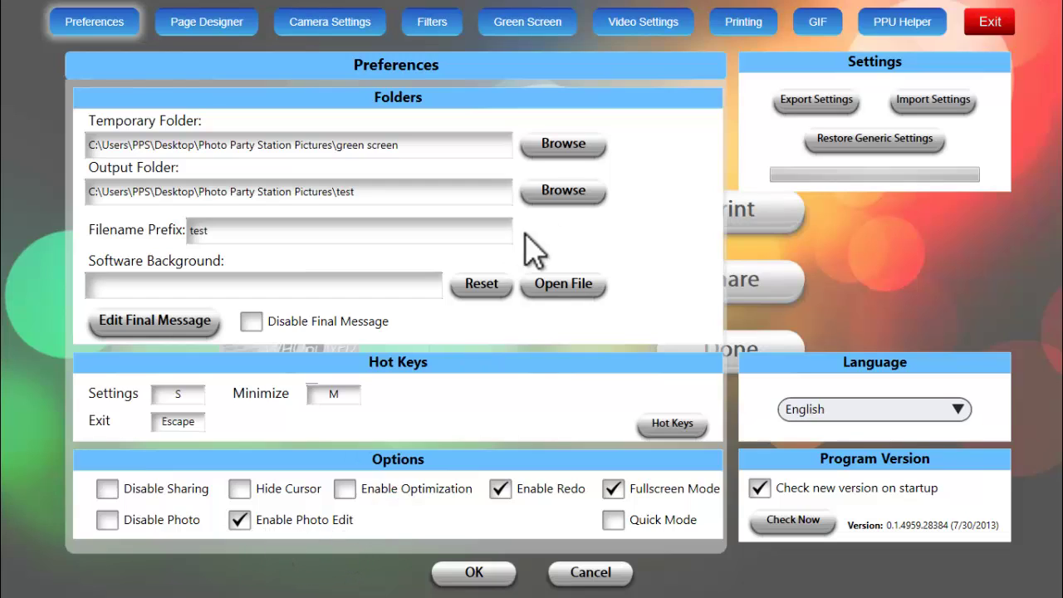
{"action": "left_click", "coordinate": [528, 38]}
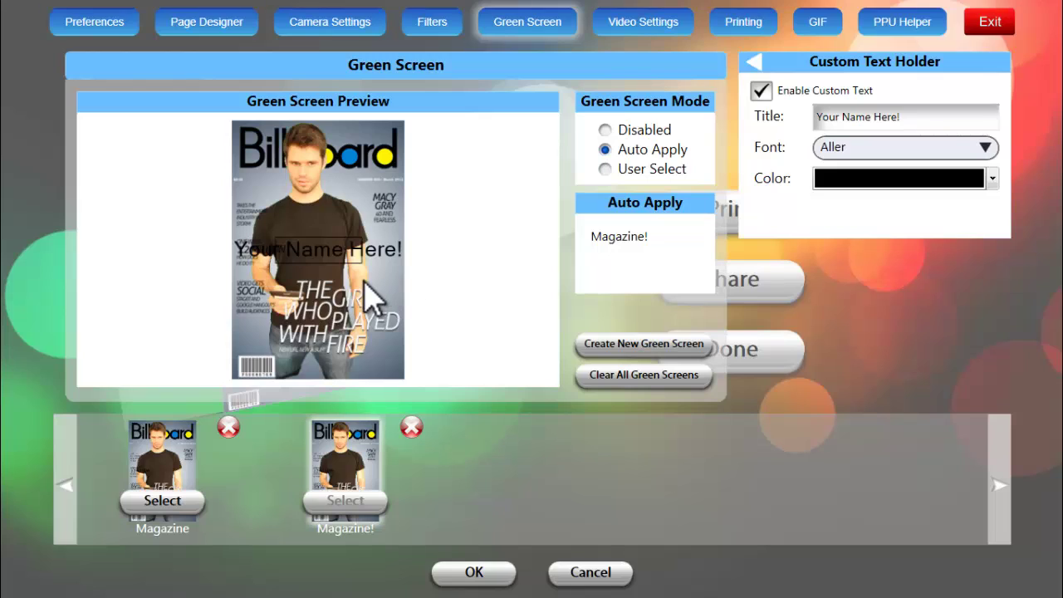
Shrink the 'Your Name Here!' text, drag it to the cover's top-left, and confirm
{"action": "scroll", "coordinate": [362, 279], "scroll_direction": "down", "scroll_amount": 5}
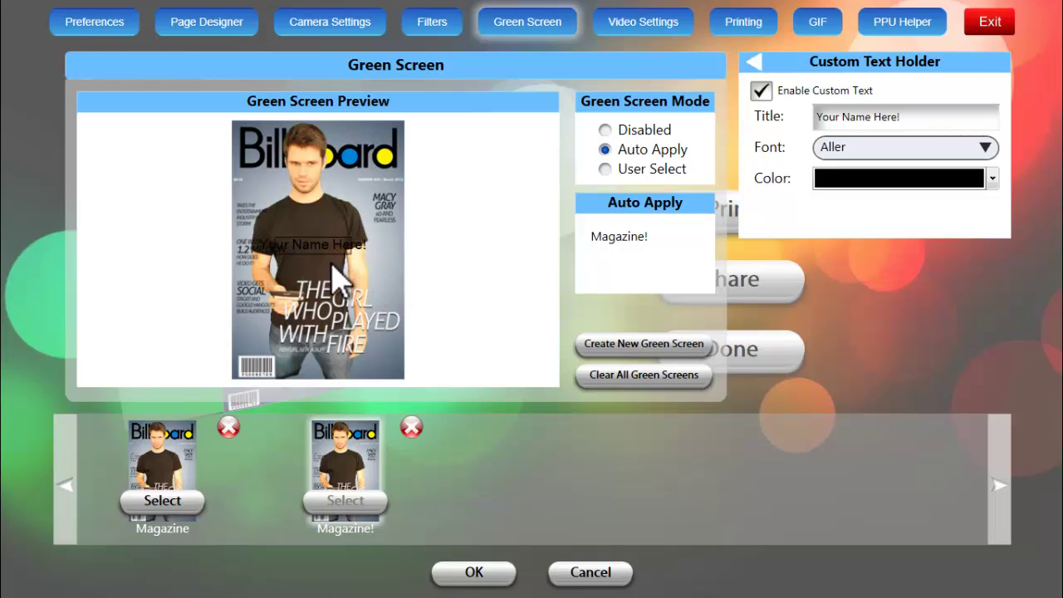
{"action": "left_click_drag", "start_coordinate": [299, 248], "coordinate": [266, 196]}
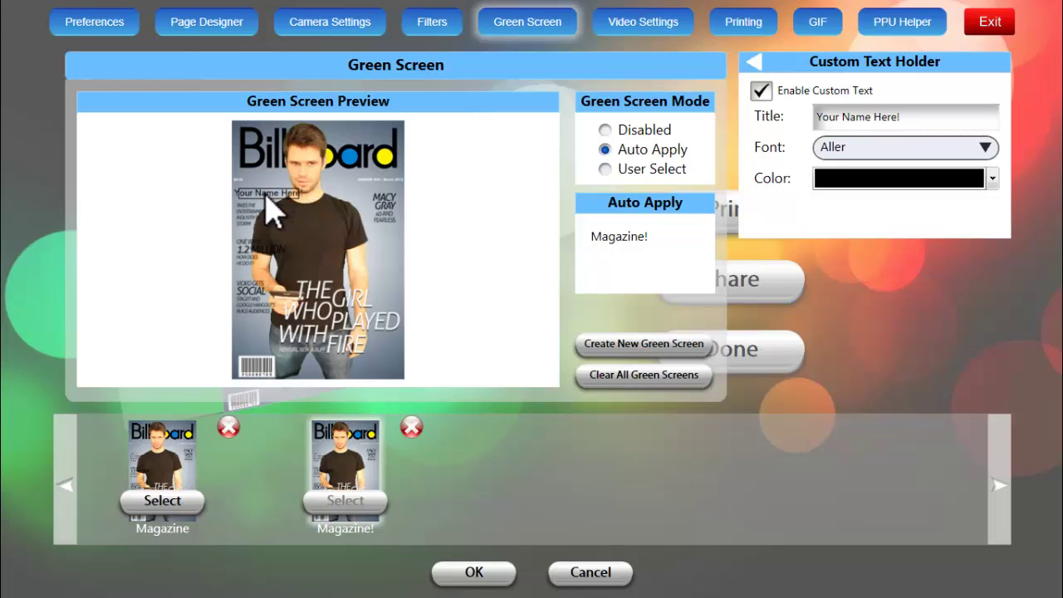
{"action": "left_click", "coordinate": [456, 573]}
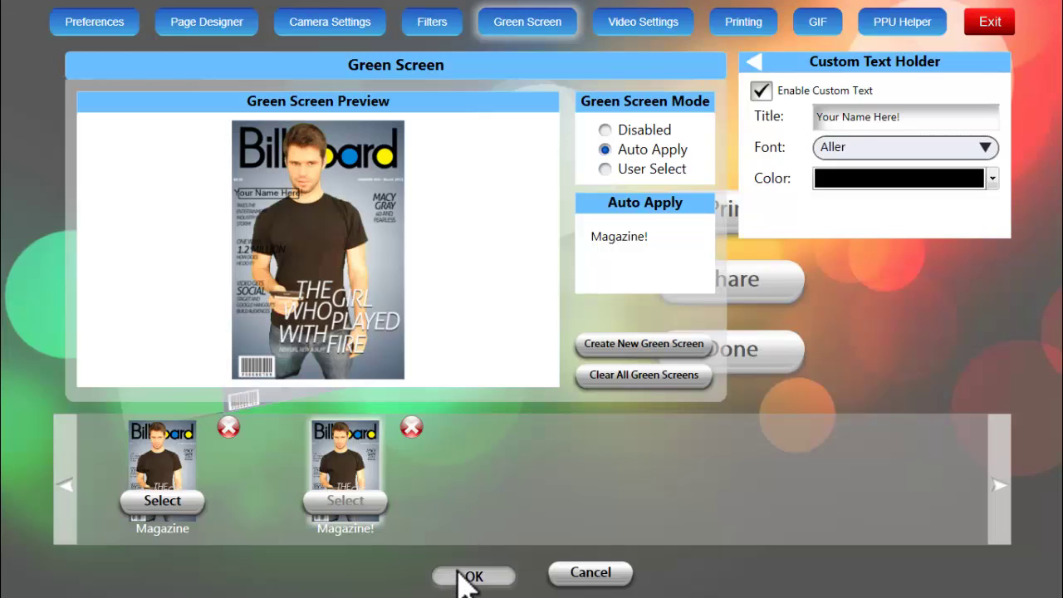
Close settings, start a new photo, and enter 'Name!' as the guest name
{"action": "left_click", "coordinate": [702, 356]}
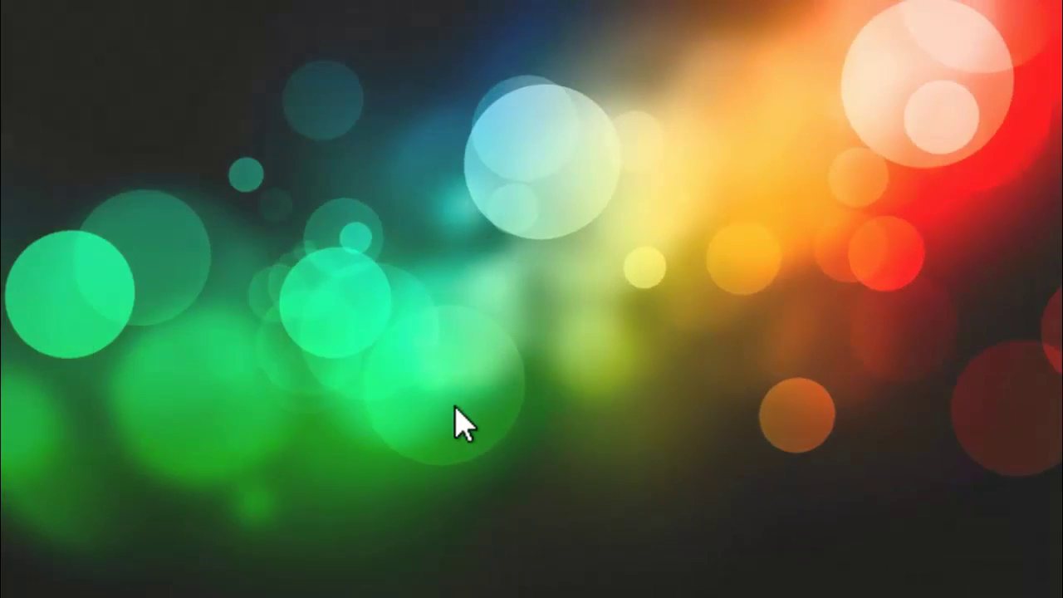
{"action": "mouse_move", "coordinate": [545, 449]}
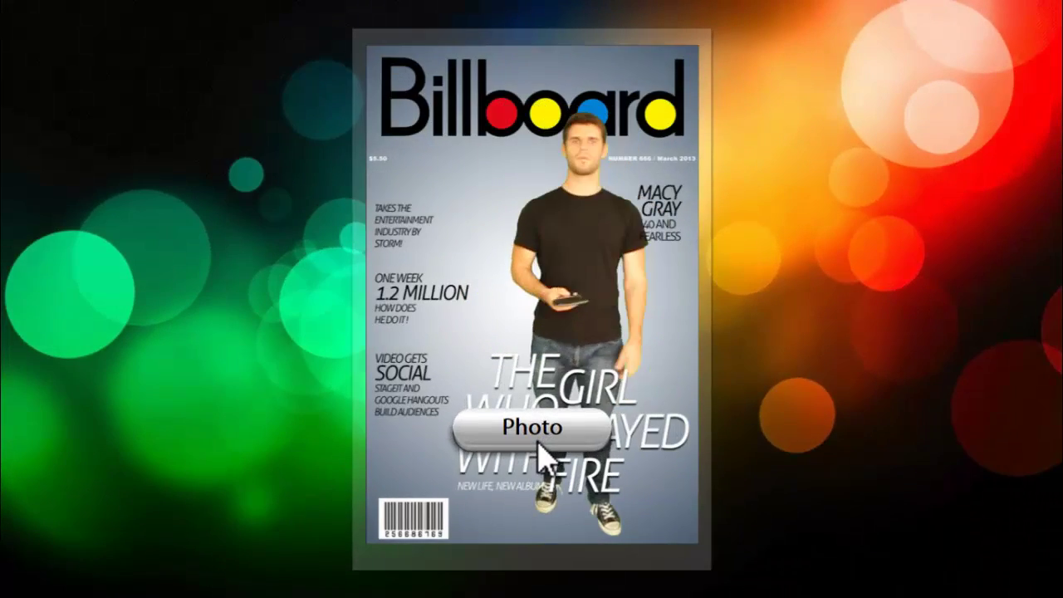
{"action": "left_click", "coordinate": [535, 432]}
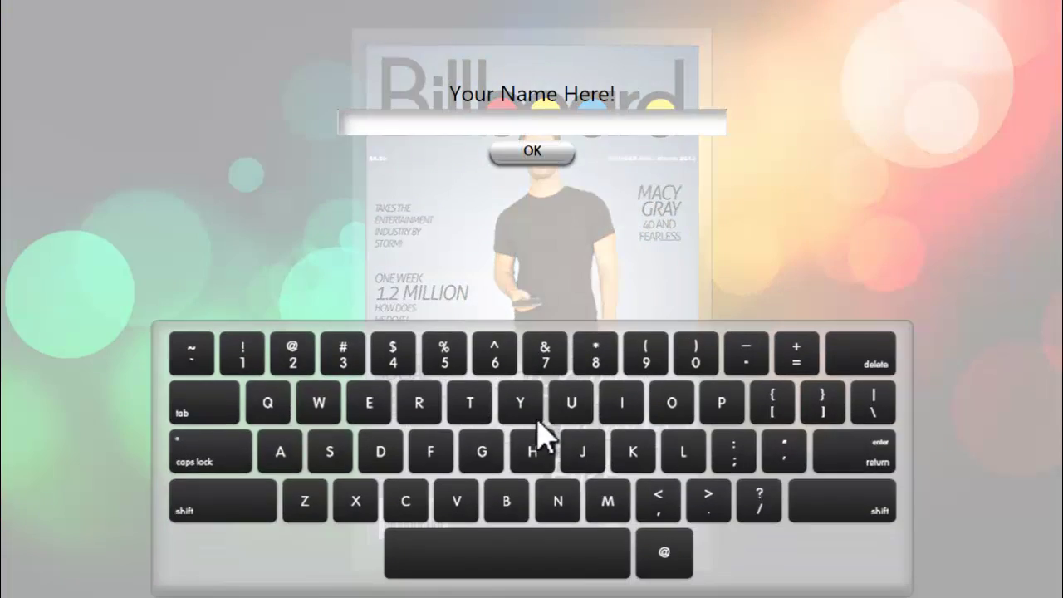
{"action": "left_click", "coordinate": [196, 509]}
{"action": "left_click", "coordinate": [568, 508]}
{"action": "left_click", "coordinate": [268, 452]}
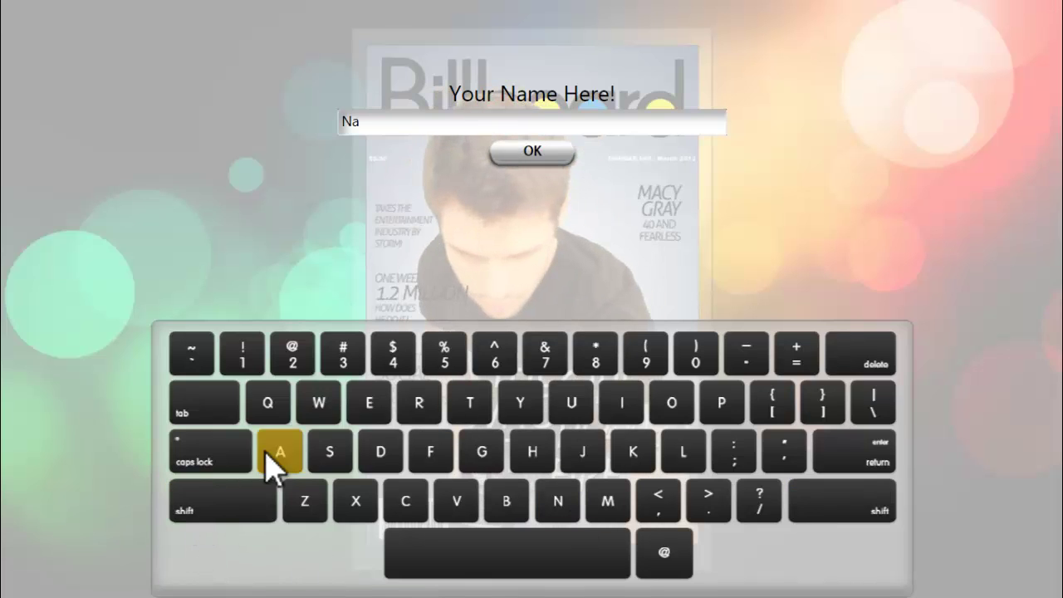
{"action": "left_click", "coordinate": [607, 499]}
{"action": "left_click", "coordinate": [369, 401]}
{"action": "left_click", "coordinate": [231, 510]}
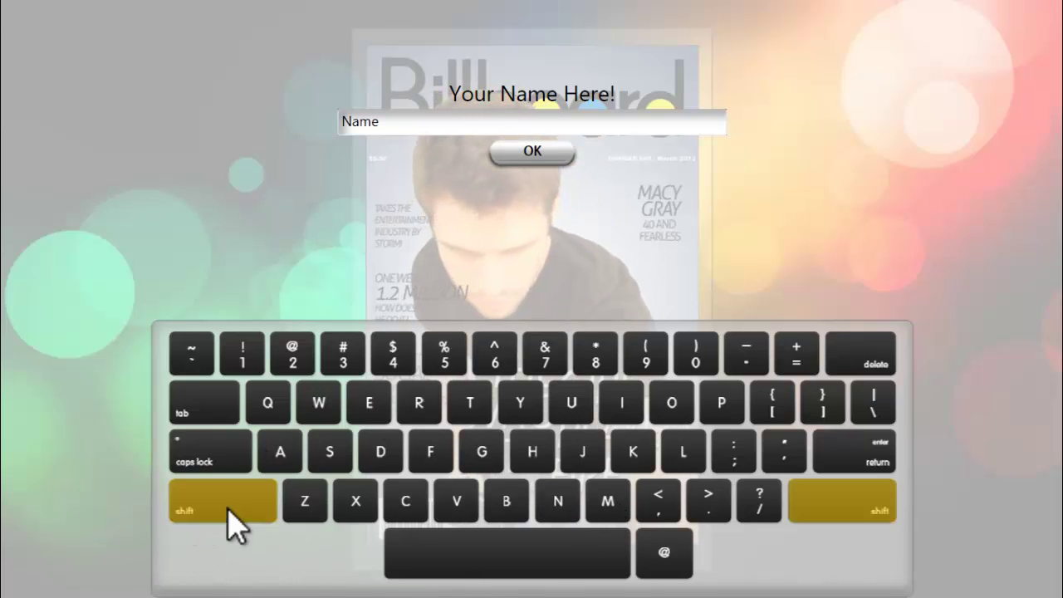
{"action": "left_click", "coordinate": [242, 355]}
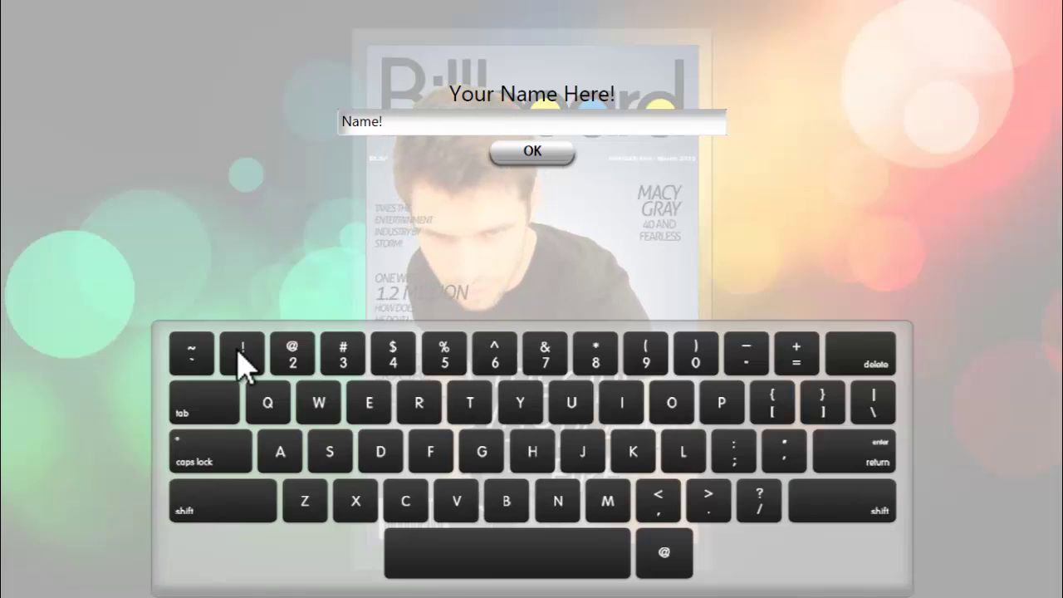
{"action": "left_click", "coordinate": [541, 153]}
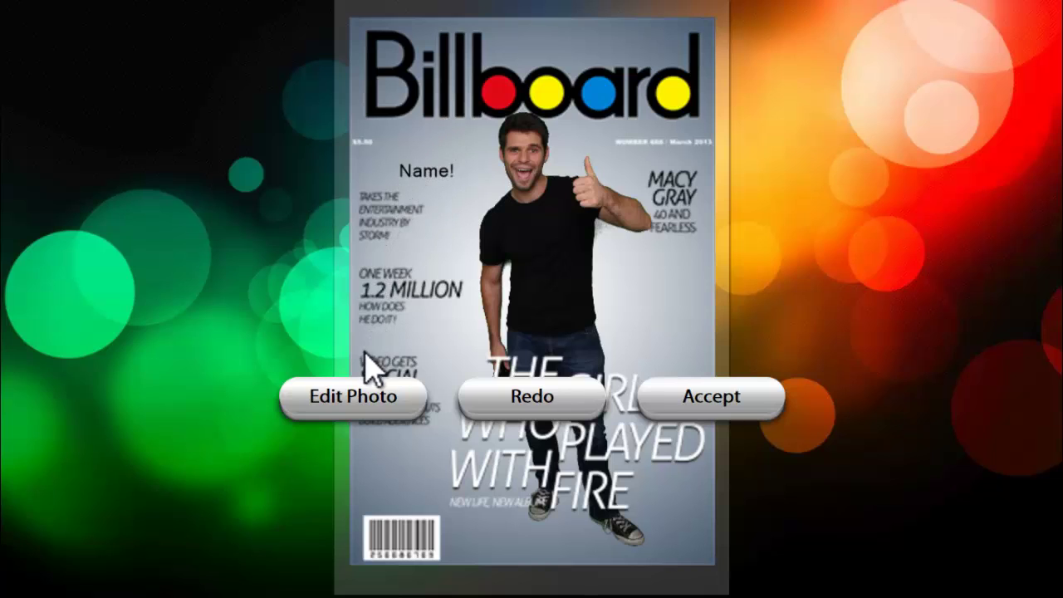
Edit the captured cover and drag the Name! text until it sits fully visible at the top-left
{"action": "left_click", "coordinate": [357, 398]}
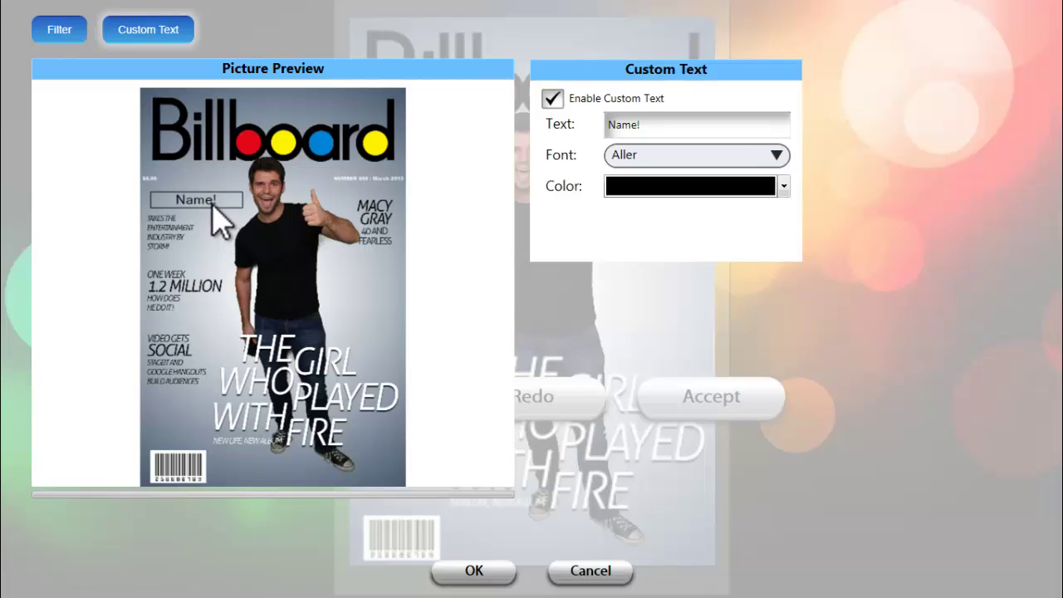
{"action": "left_click_drag", "start_coordinate": [204, 206], "coordinate": [147, 256]}
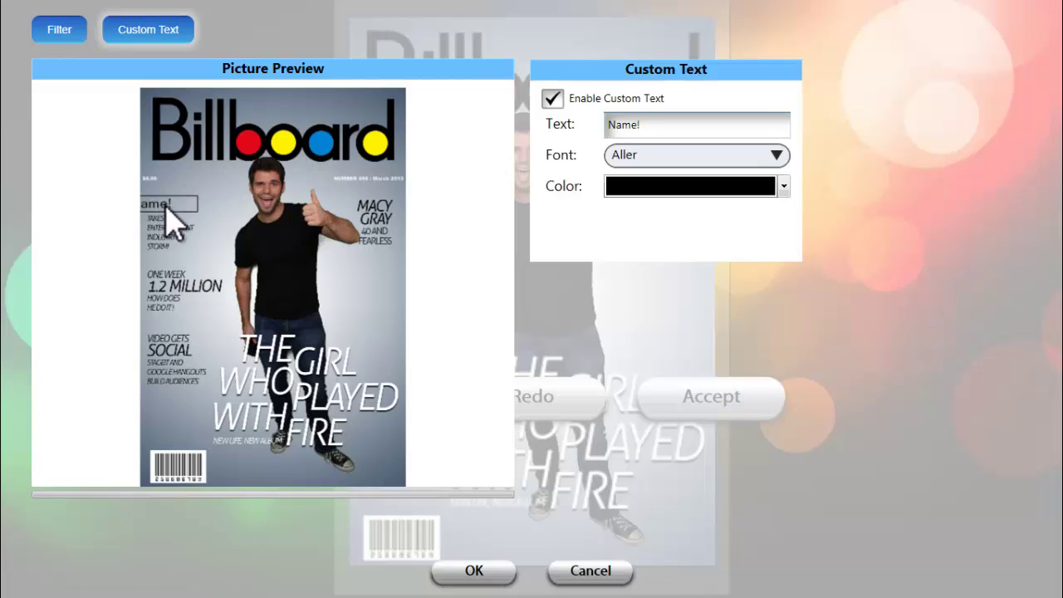
{"action": "left_click_drag", "start_coordinate": [176, 217], "coordinate": [184, 225]}
Save the repositioned Name! text and accept the Billboard cover photo
{"action": "left_click", "coordinate": [473, 573]}
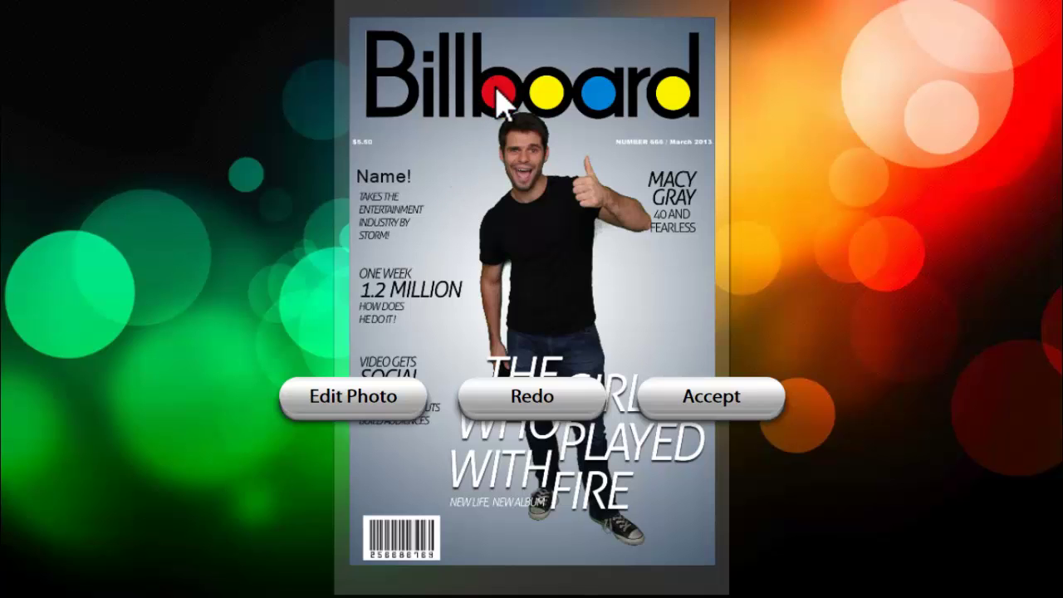
{"action": "left_click", "coordinate": [657, 408]}
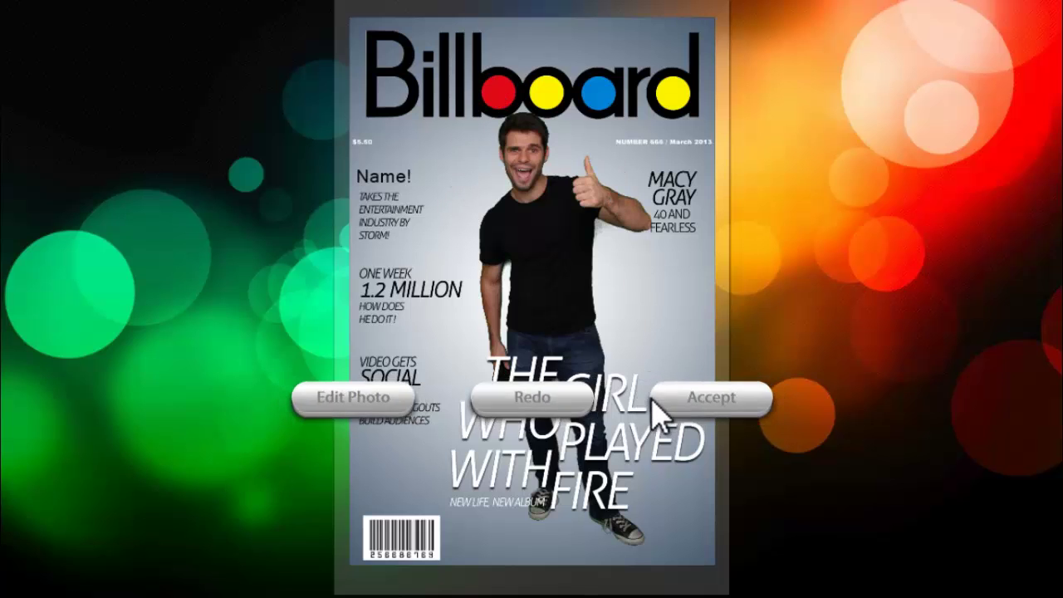